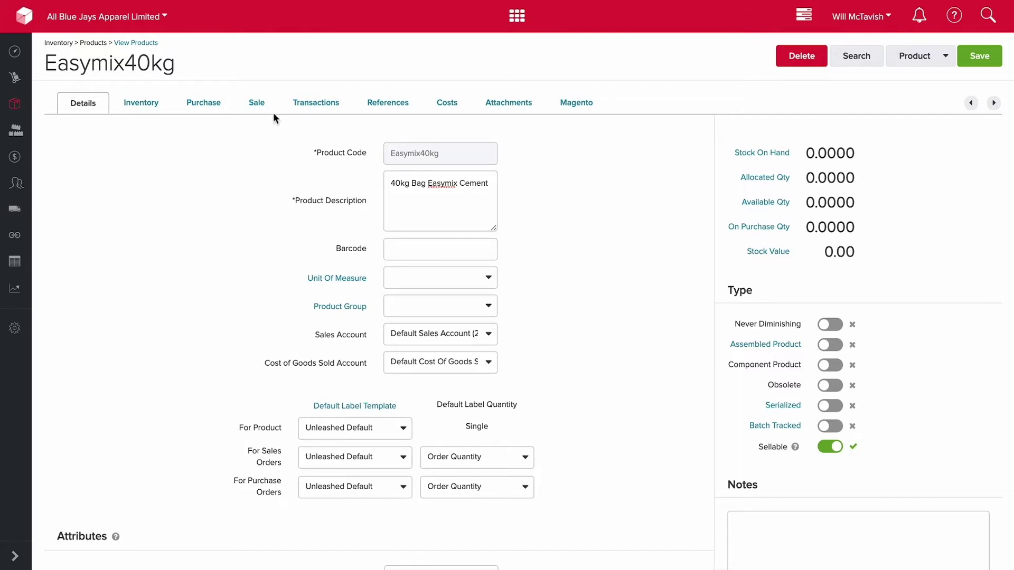
# - Check Easymix40kg's Sale tab prices and 0.0000 average landed cost, then show the shortcuts grid
pyautogui.click(257, 103)
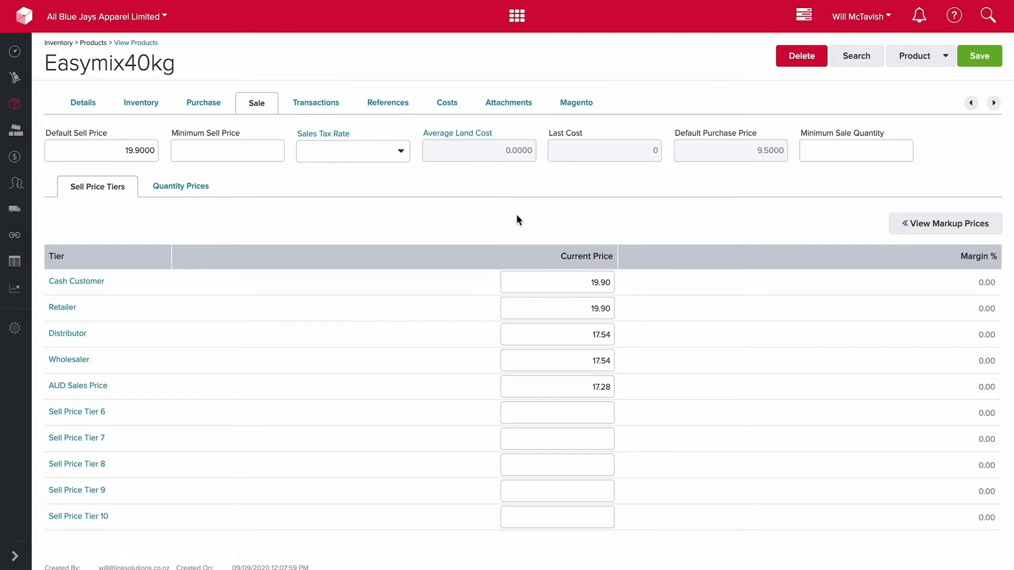
pyautogui.moveTo(517, 15)
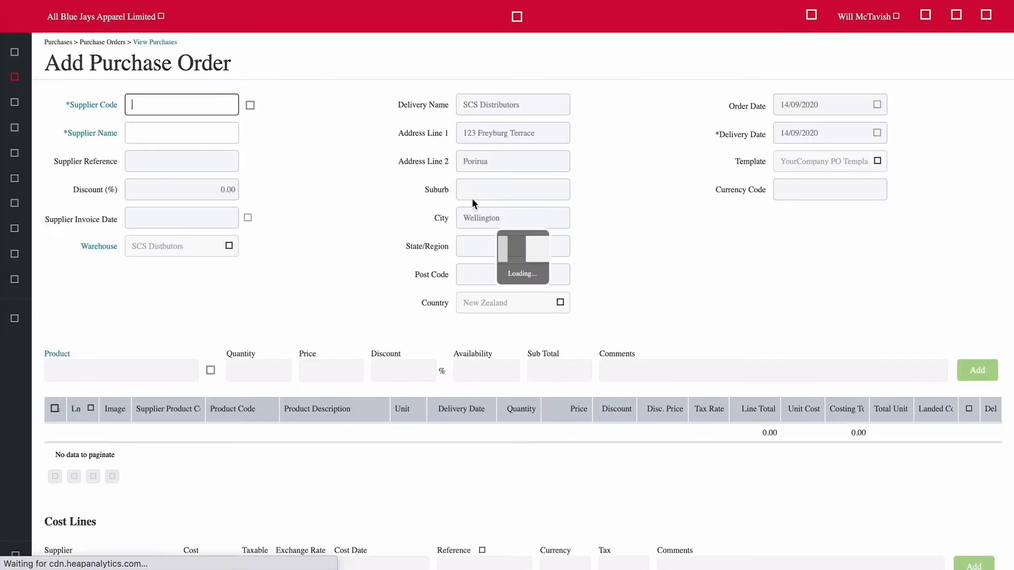
# - Create a Steel and Tube purchase order for 10 Easymix40kg at 9.50, totalling 109.25
pyautogui.write('ste')
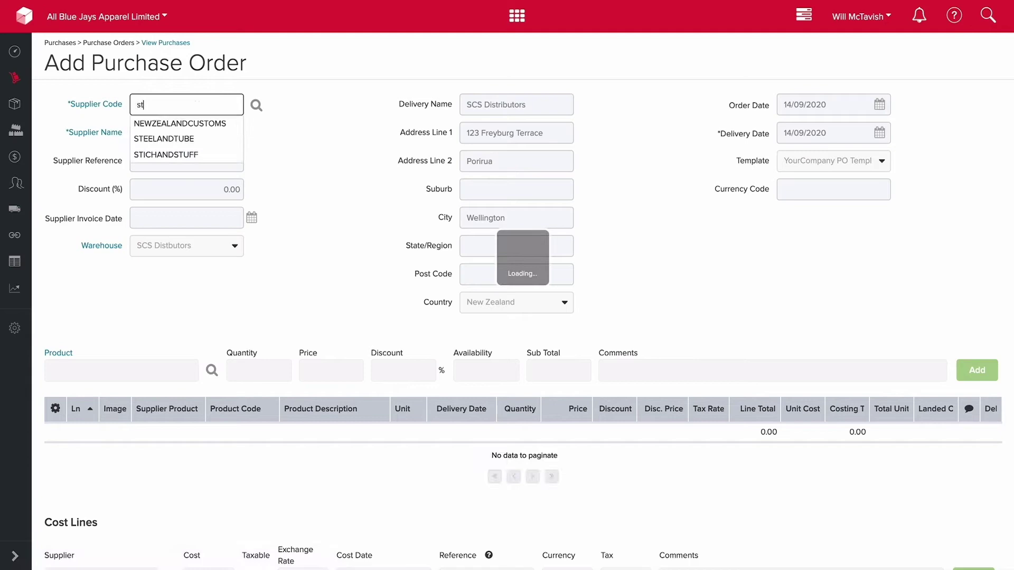
pyautogui.click(183, 127)
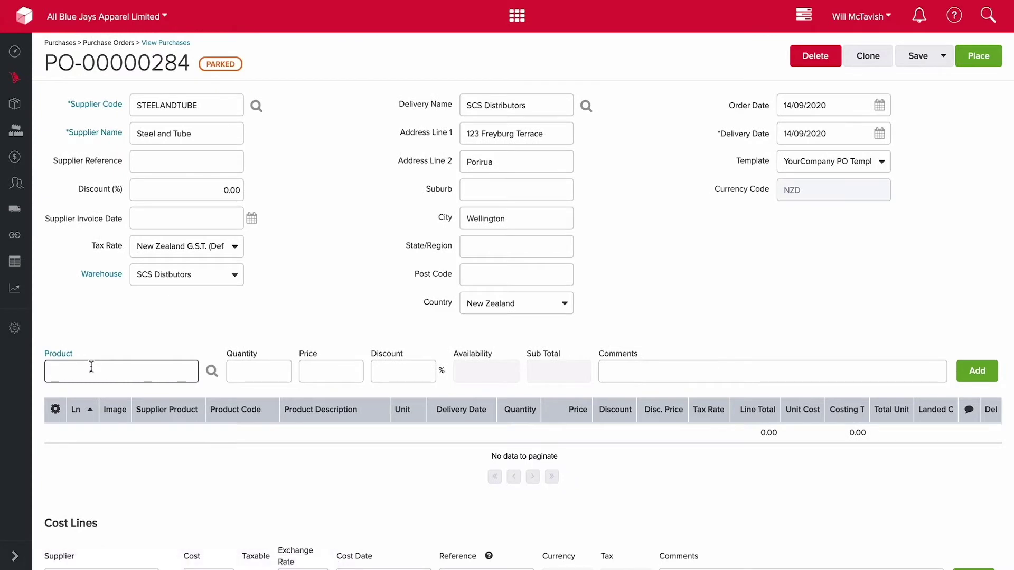
pyautogui.write('0')
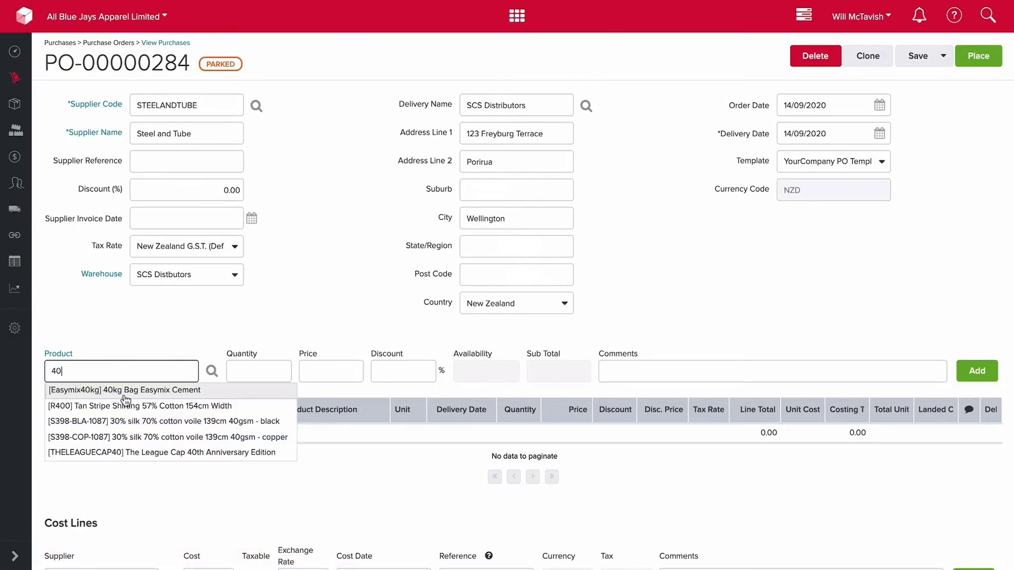
pyautogui.click(126, 399)
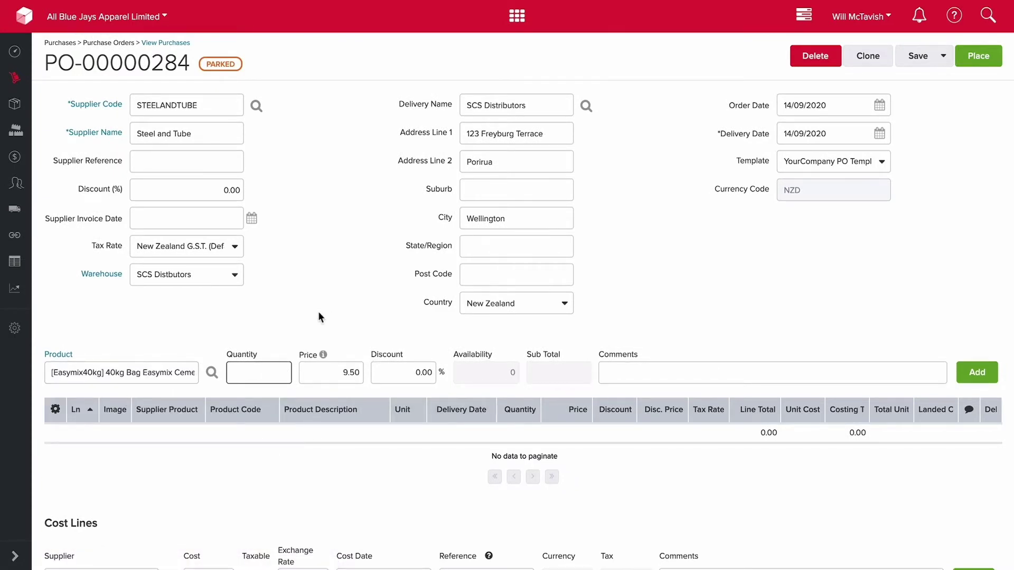
pyautogui.write('10')
pyautogui.click(956, 377)
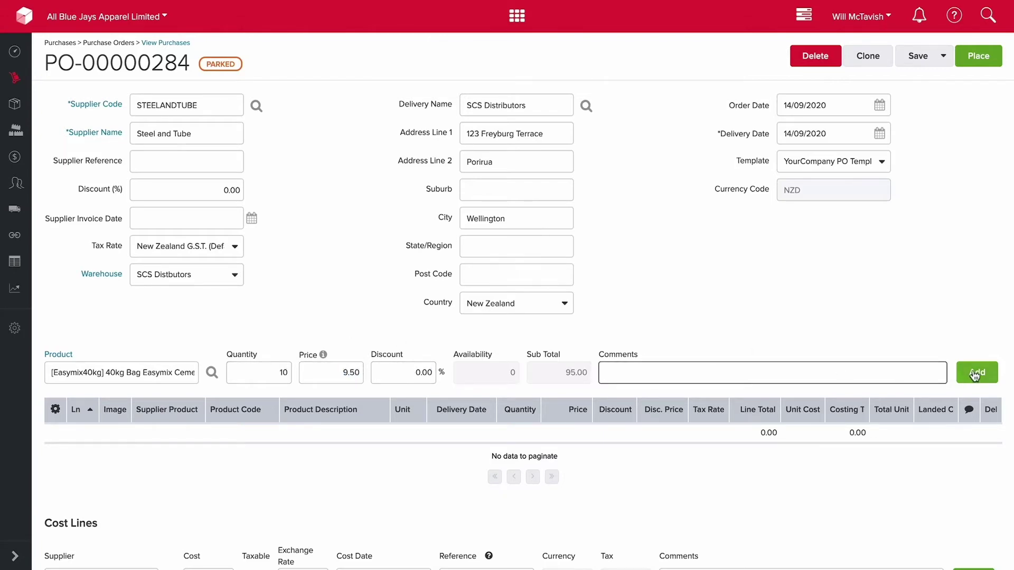
pyautogui.scroll(-7, 622, 280)
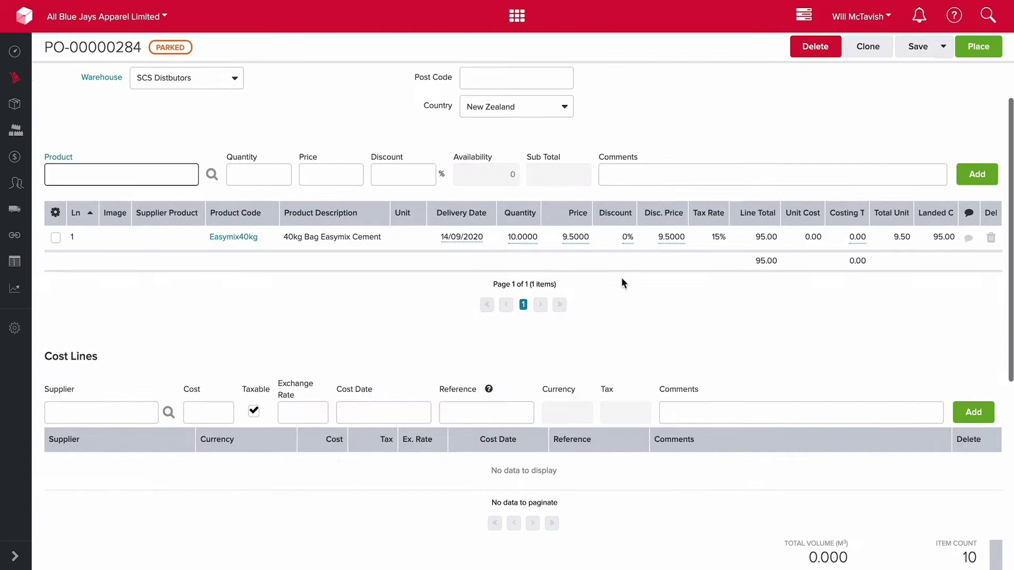
pyautogui.scroll(-1, 716, 284)
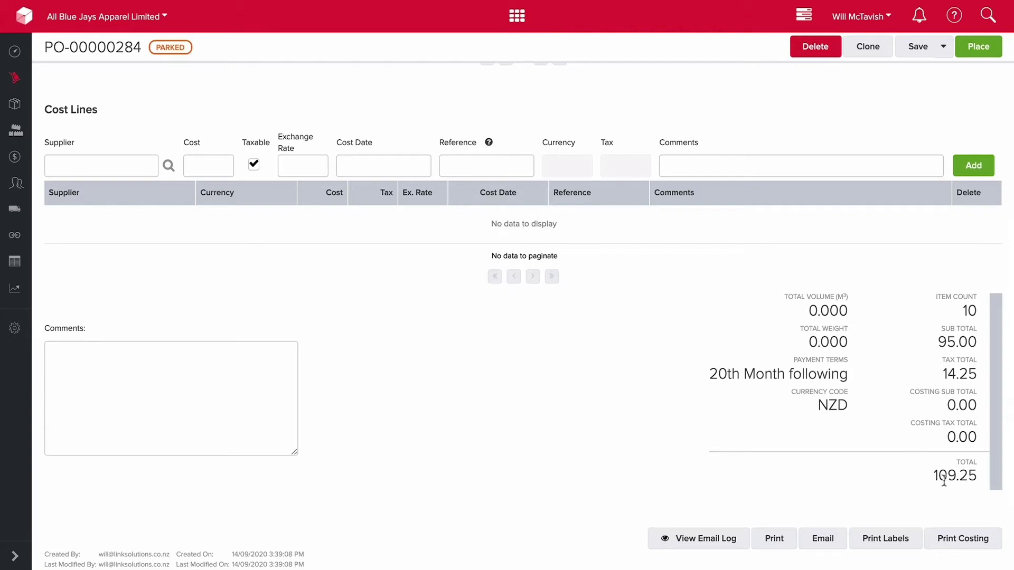
pyautogui.scroll(10, 879, 402)
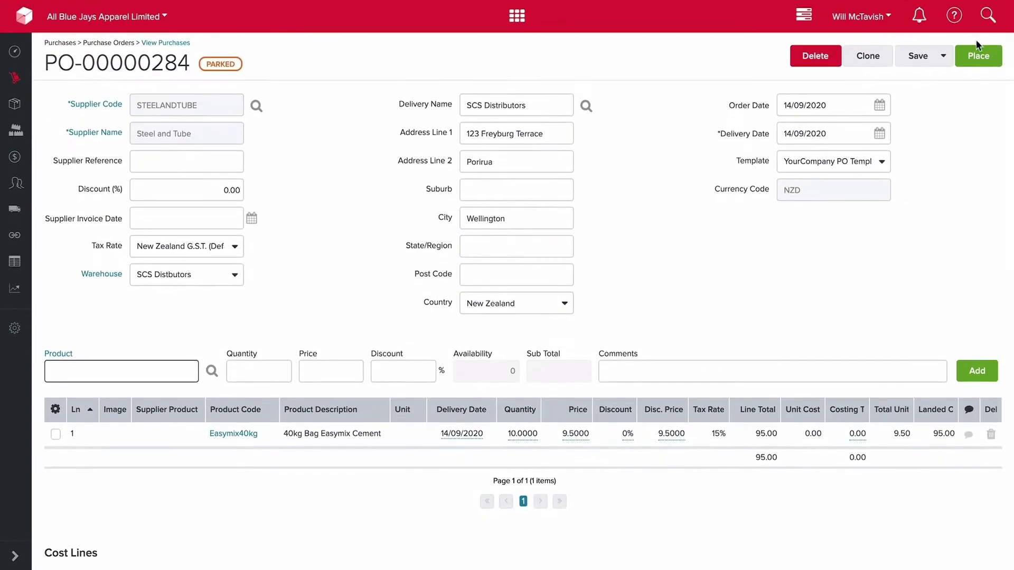
# - Place PO-00000284 and add a 50.00 DHL freight cost line, raising the total to 166.75
pyautogui.click(973, 57)
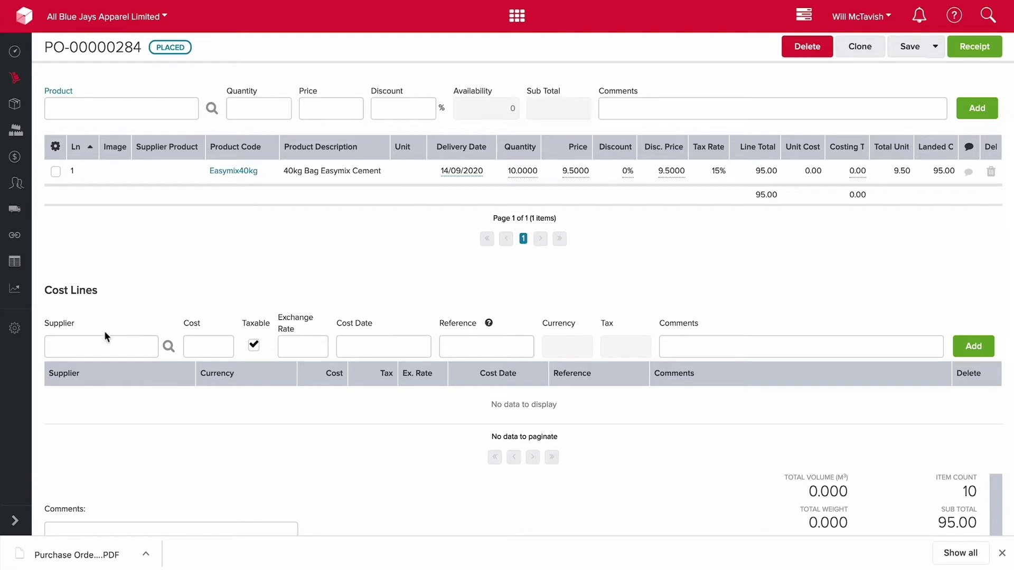
pyautogui.click(87, 342)
pyautogui.write('dhl')
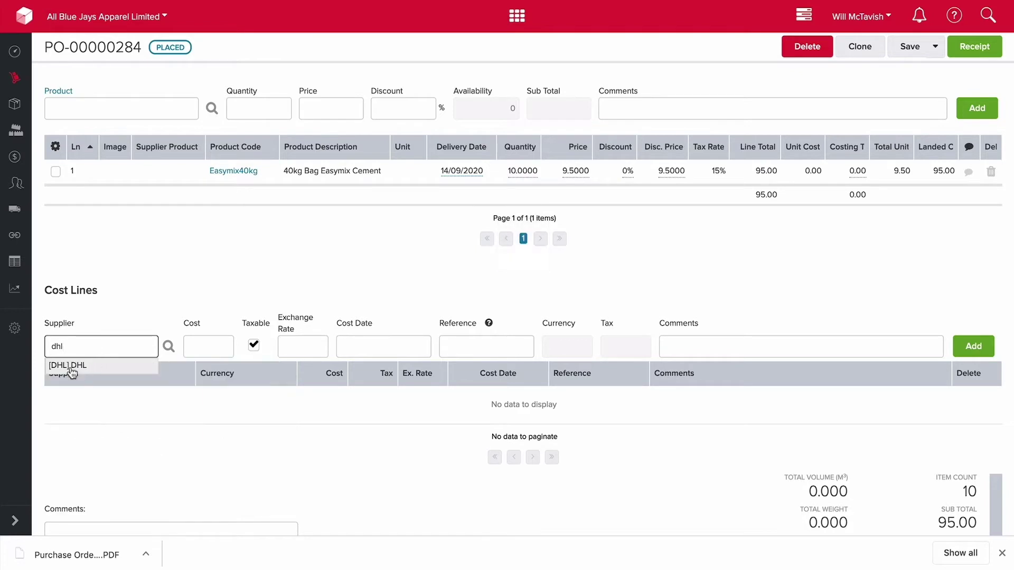
pyautogui.click(84, 366)
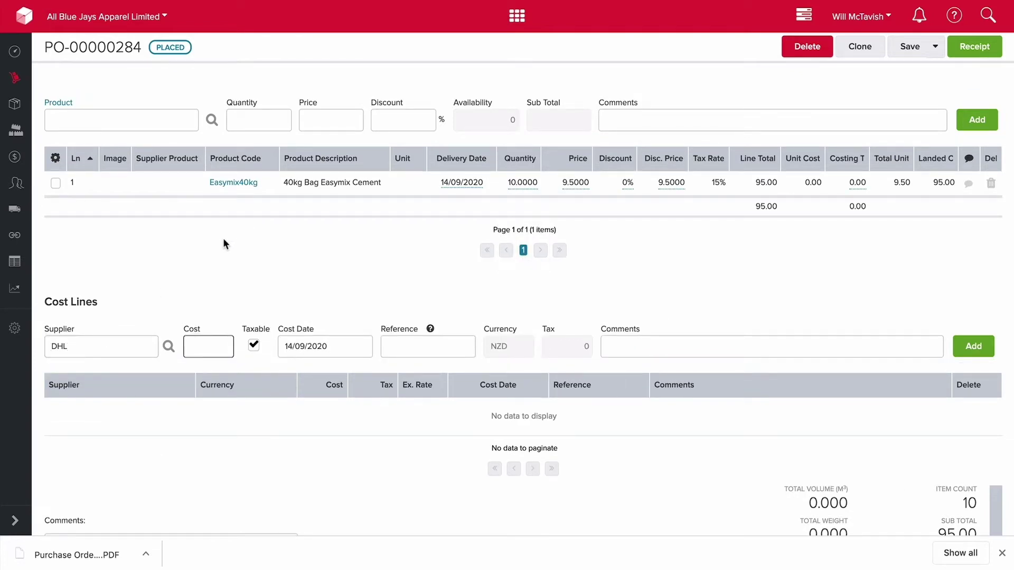
pyautogui.write('1')
pyautogui.press('Tab')
pyautogui.press('Tab')
pyautogui.press('Tab')
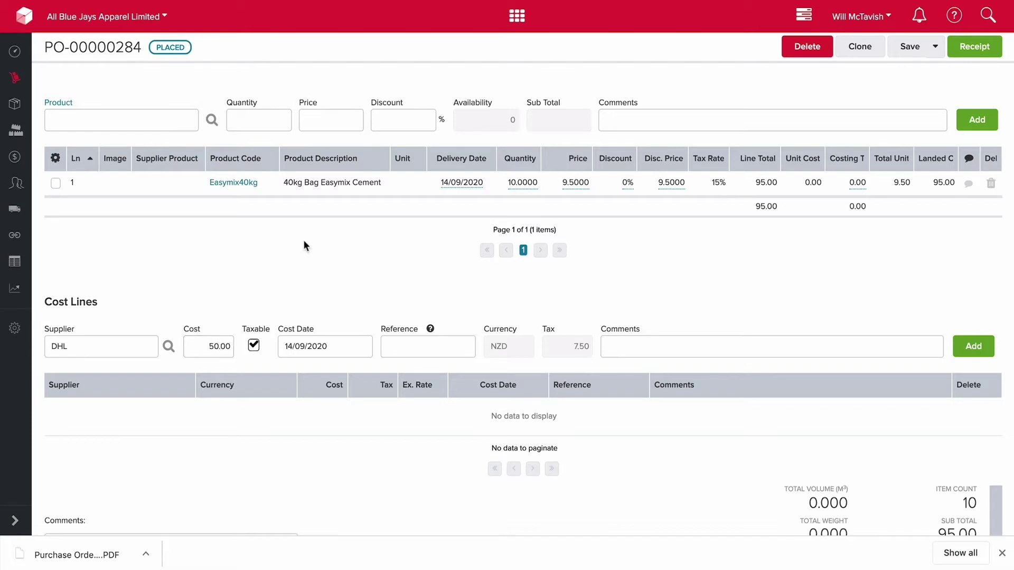
pyautogui.click(967, 347)
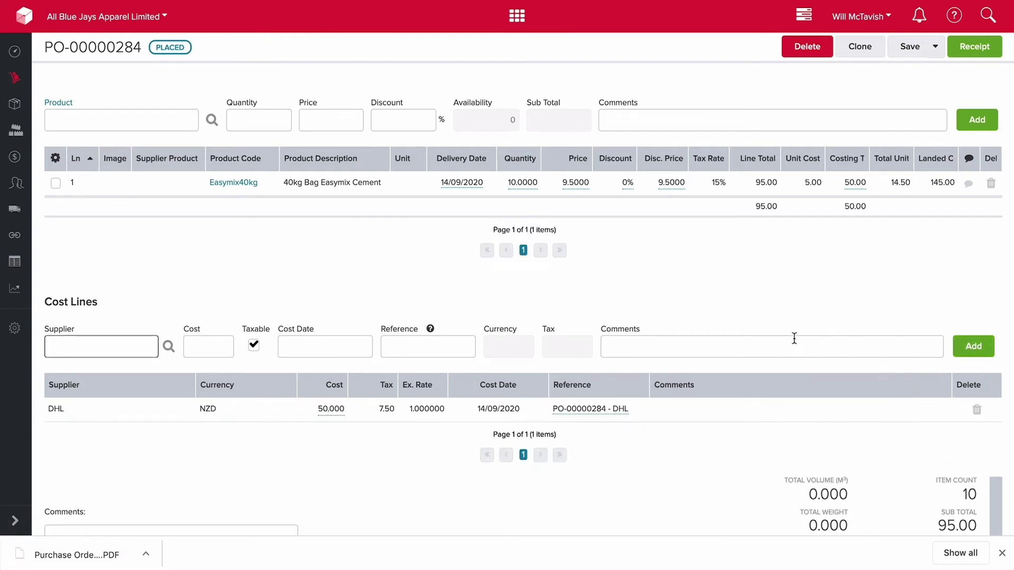
pyautogui.scroll(-3, 772, 339)
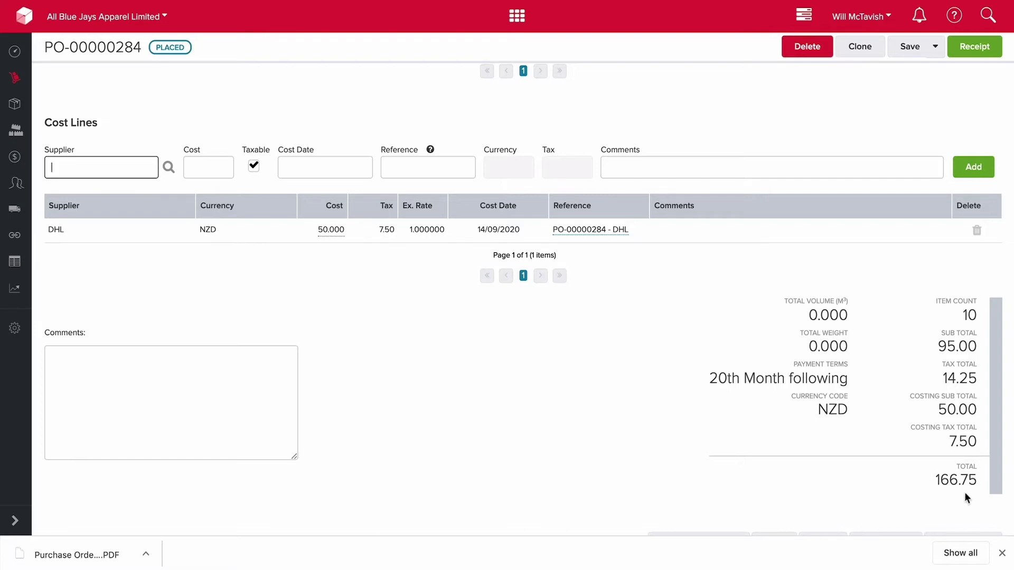
# - Receipt PO-00000284 and complete it, bringing the Easymix40kg bags into stock
pyautogui.scroll(10, 843, 473)
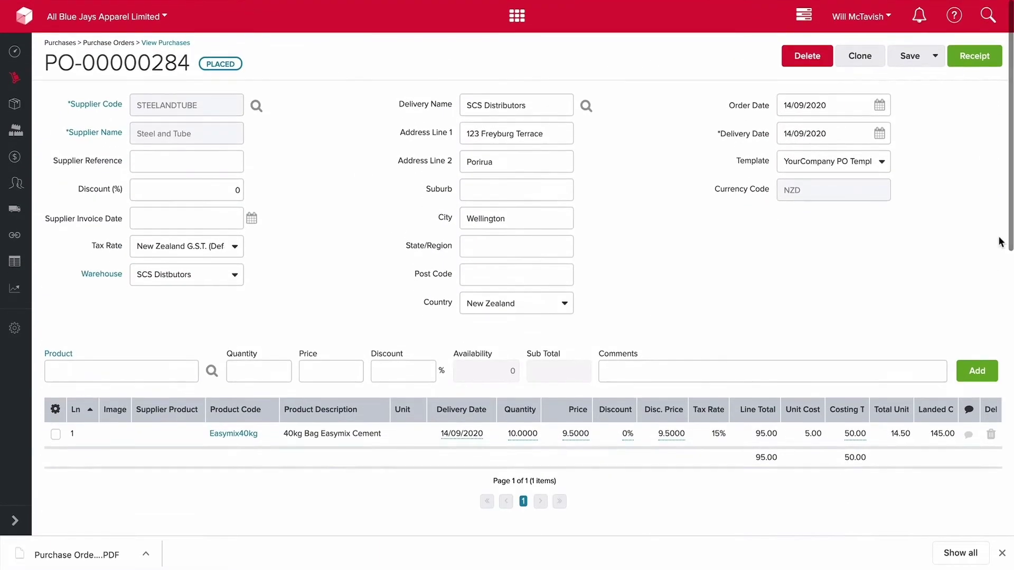
pyautogui.click(976, 57)
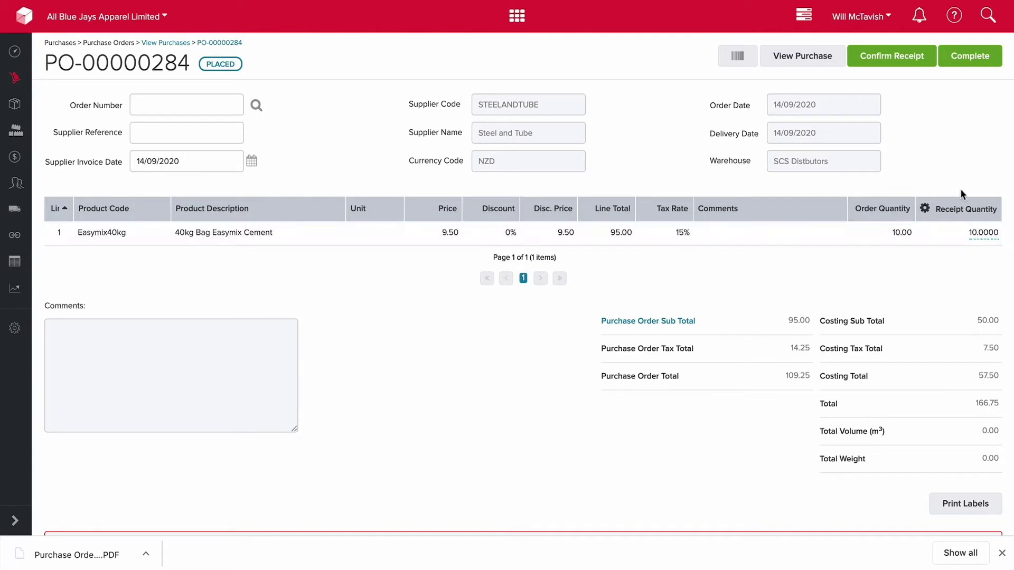
pyautogui.click(956, 62)
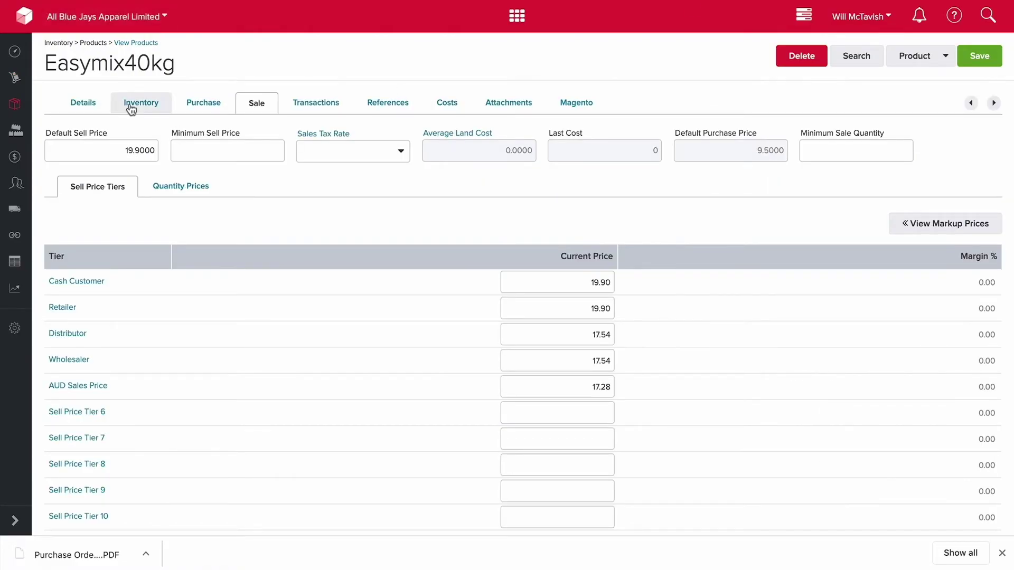
# - View Easymix40kg's Details tab fields after the first receipt
pyautogui.click(84, 104)
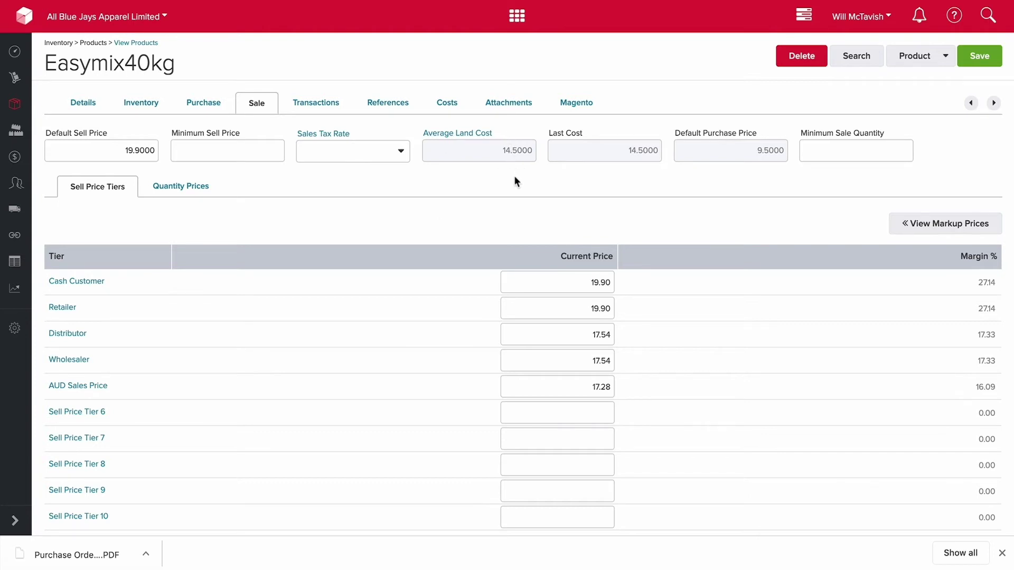
# - Create a STEELANDTUBE purchase order with 10 Easymix40kg bags at 9.50, totalling 95.00
pyautogui.click(510, 15)
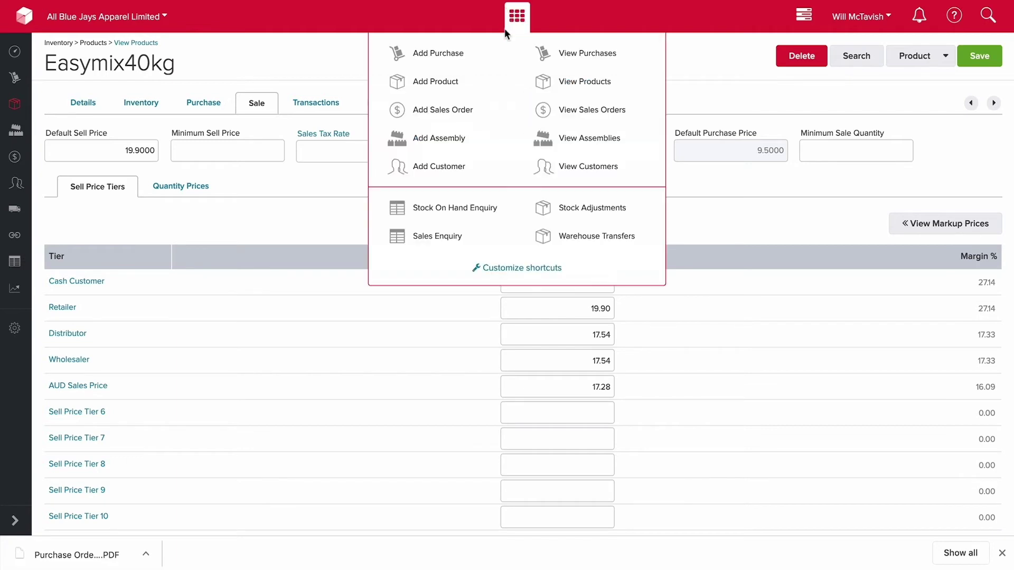
pyautogui.click(447, 59)
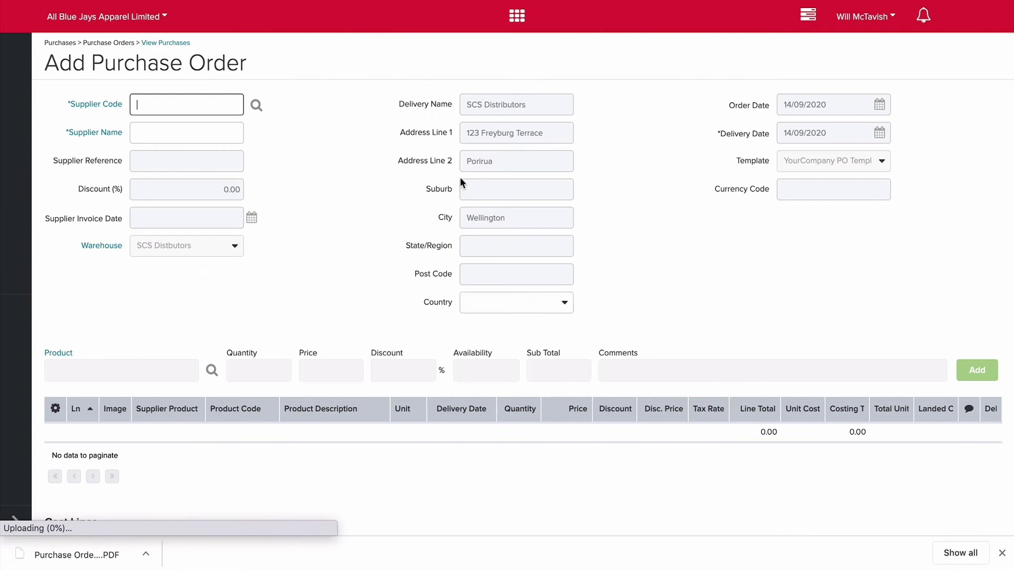
pyautogui.write('st')
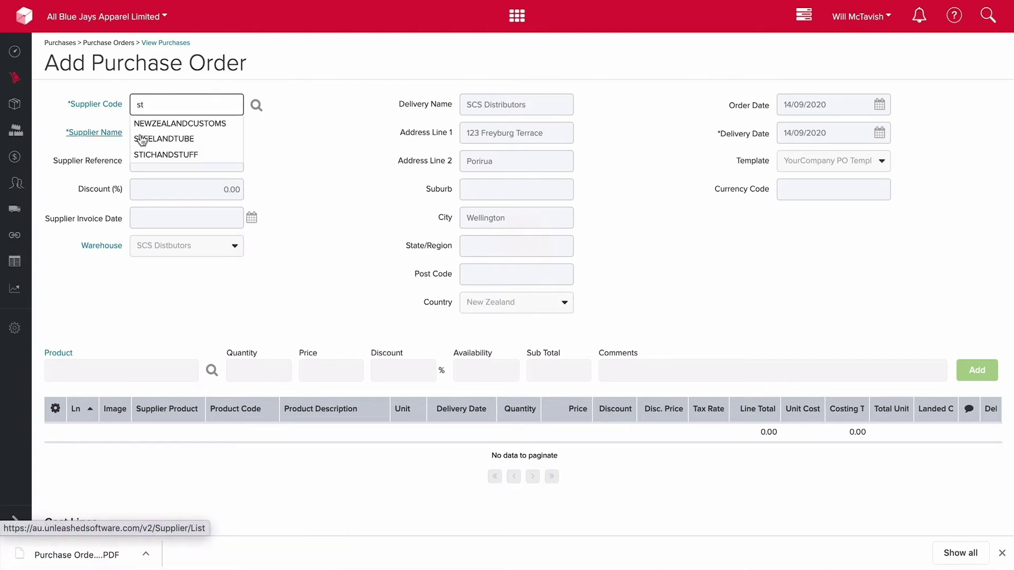
pyautogui.click(175, 139)
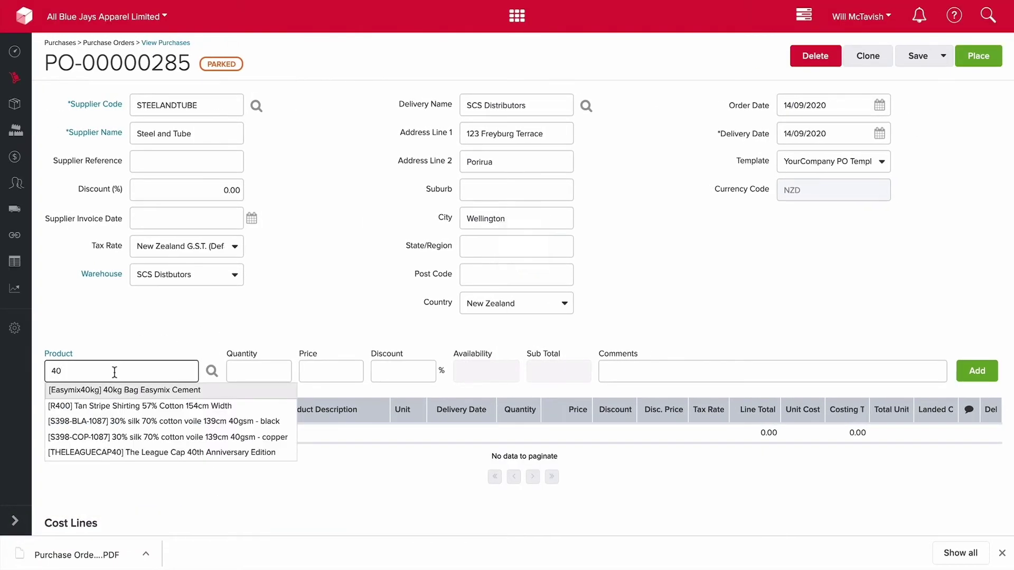
pyautogui.click(159, 389)
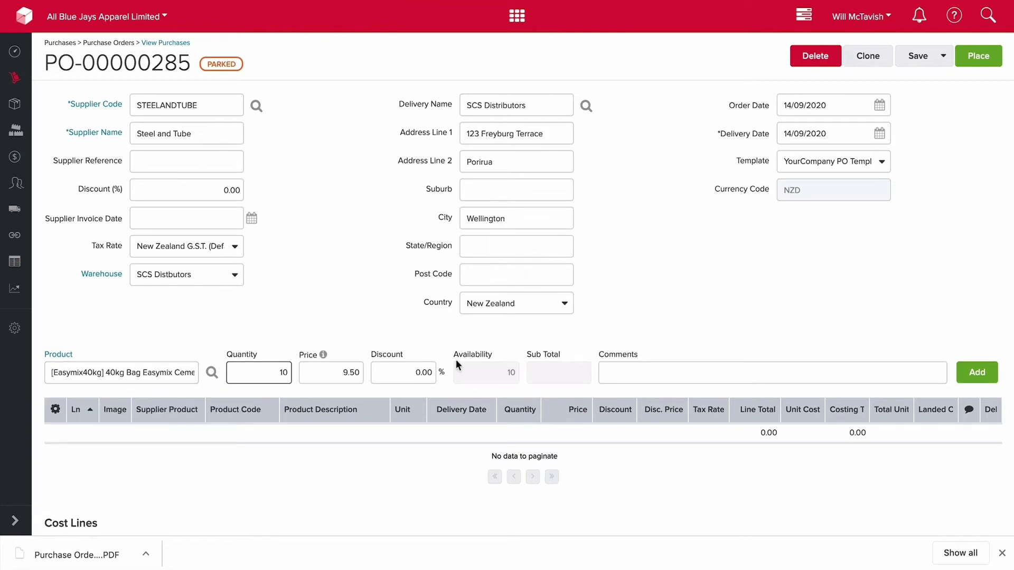
pyautogui.press('Tab')
pyautogui.click(974, 370)
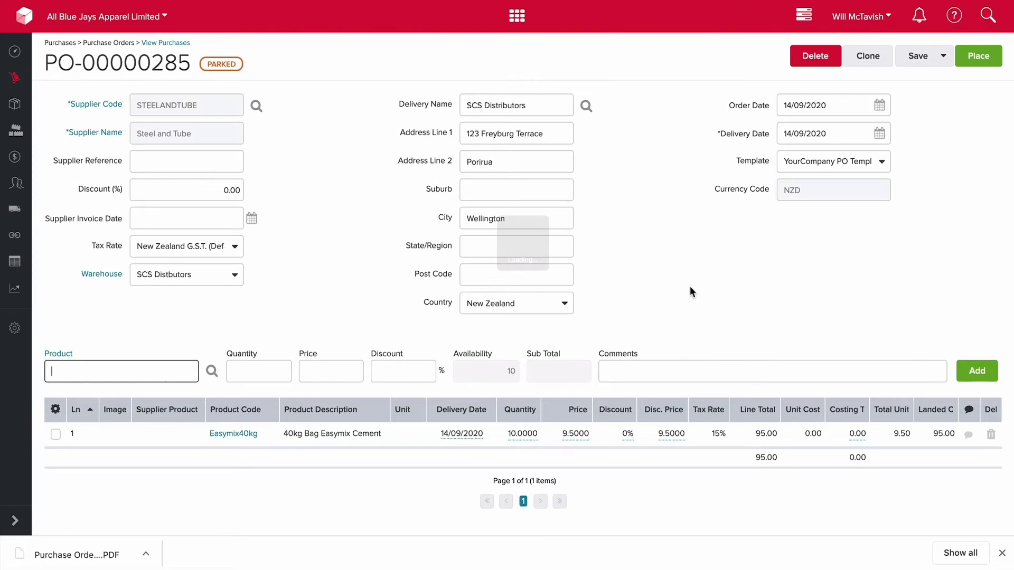
pyautogui.scroll(-4, 690, 286)
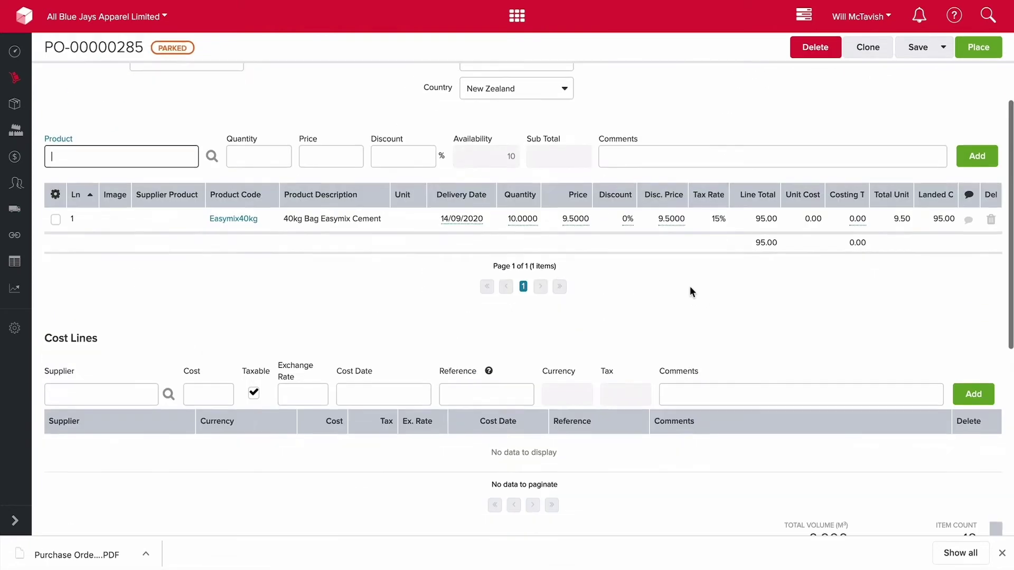
# - Place PO-00000285 and add an 80.00 DHL freight cost line, bringing the total to 201.25
pyautogui.click(970, 59)
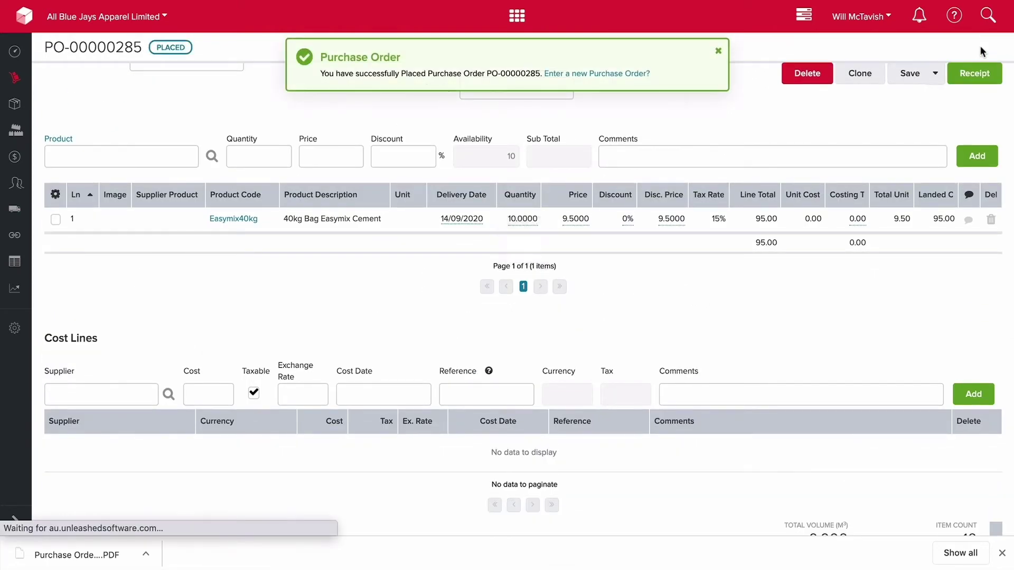
pyautogui.click(718, 51)
pyautogui.click(84, 395)
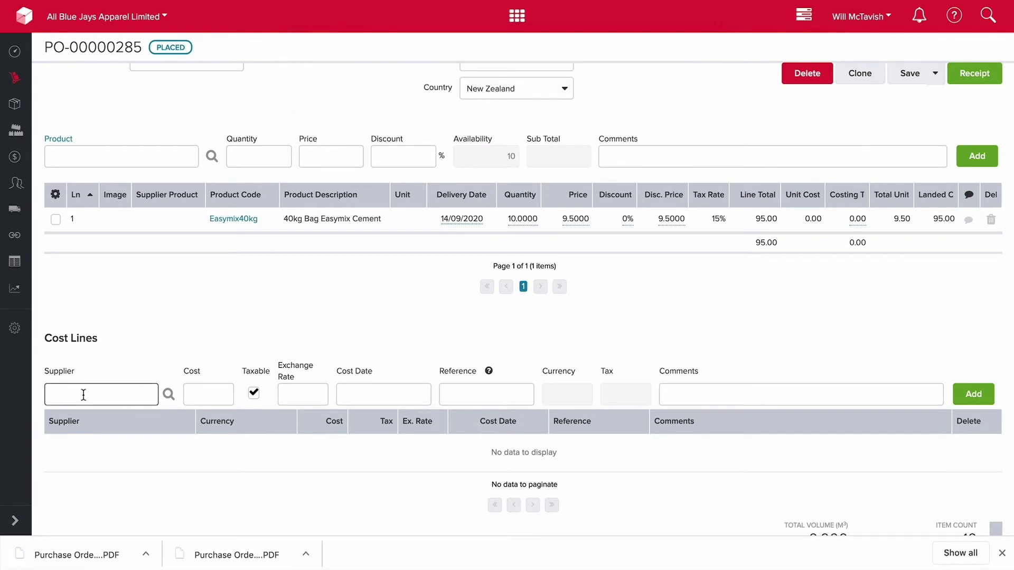
pyautogui.write('dhl')
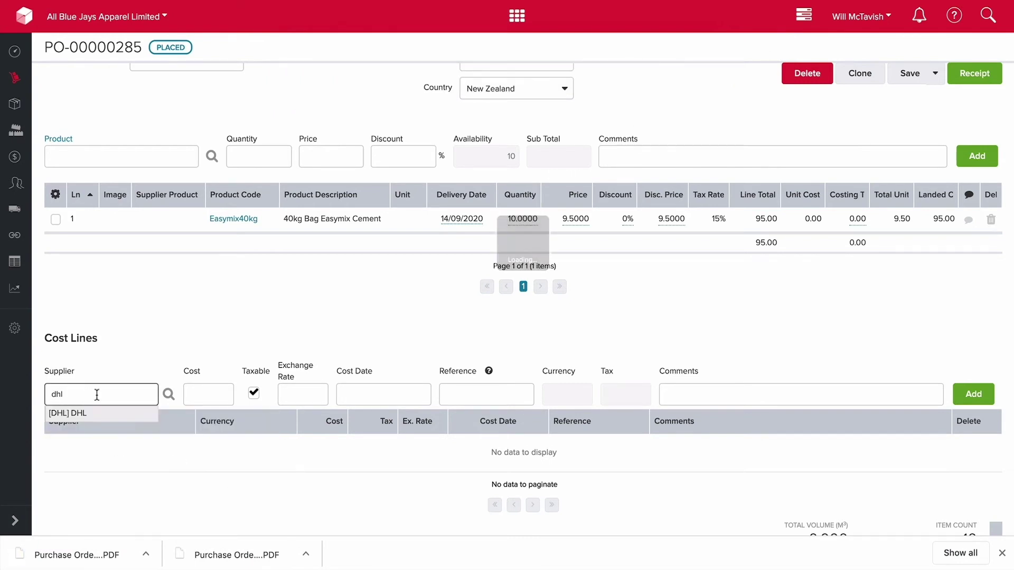
pyautogui.click(72, 415)
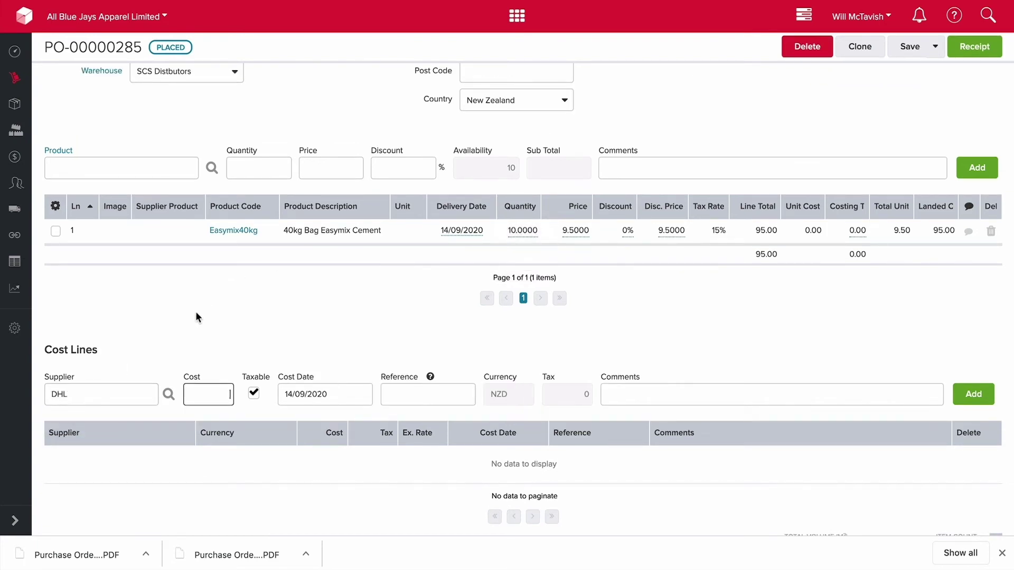
pyautogui.write('80')
pyautogui.press('Tab')
pyautogui.press('Tab')
pyautogui.click(973, 394)
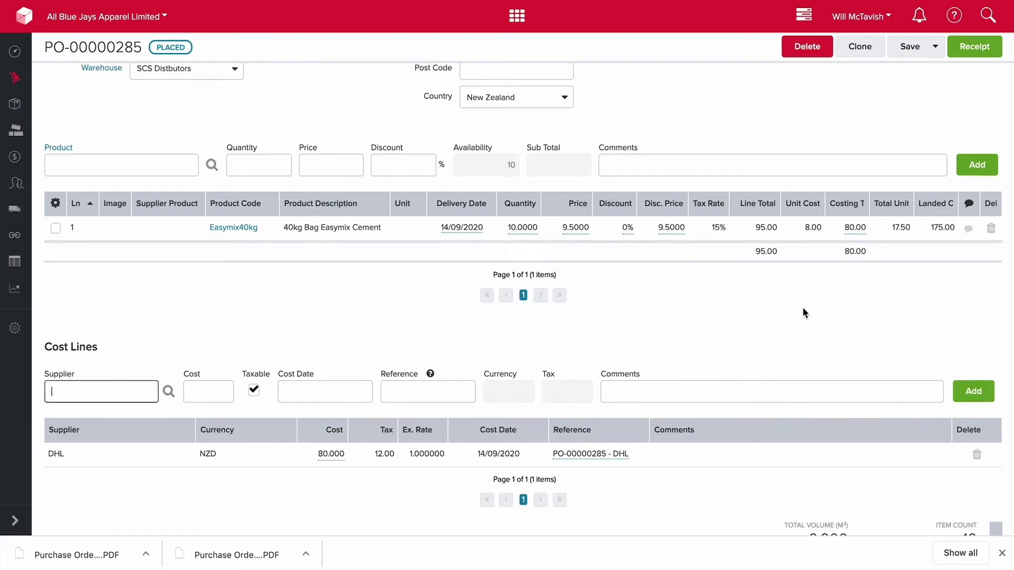
pyautogui.scroll(-5, 804, 313)
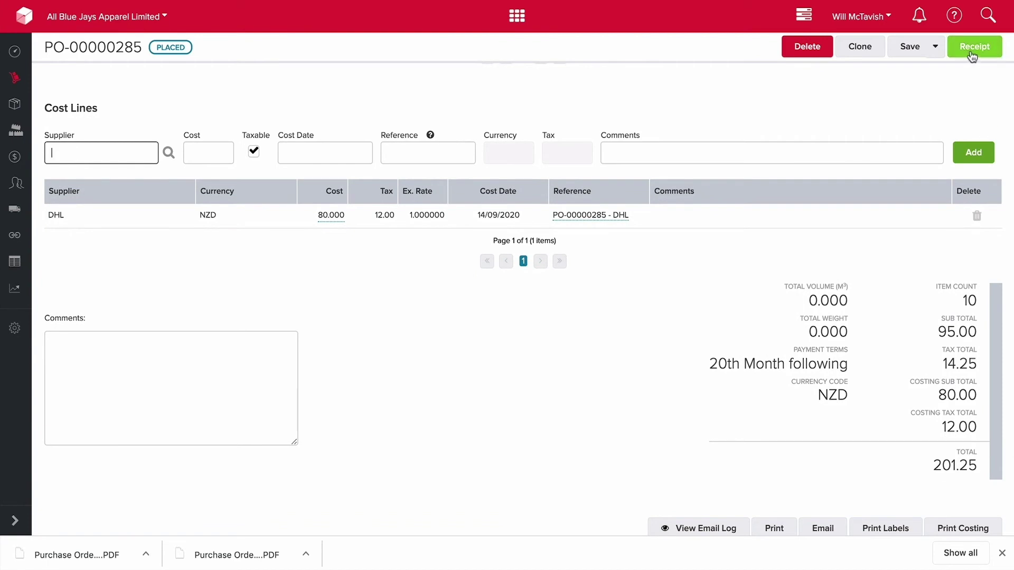
# - Receipt PO-00000285 and confirm marking the order complete
pyautogui.click(973, 46)
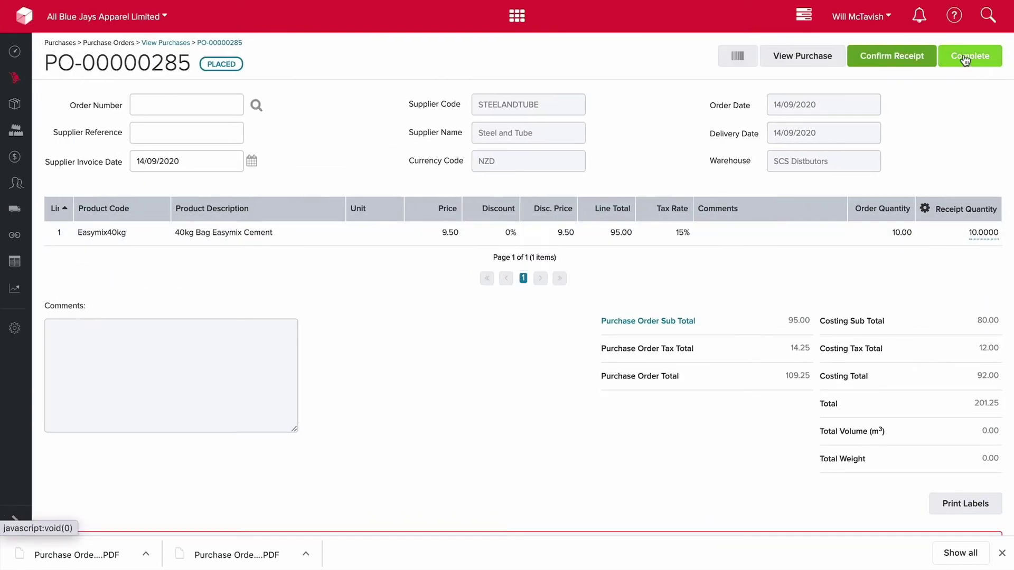
pyautogui.click(964, 59)
pyautogui.click(474, 334)
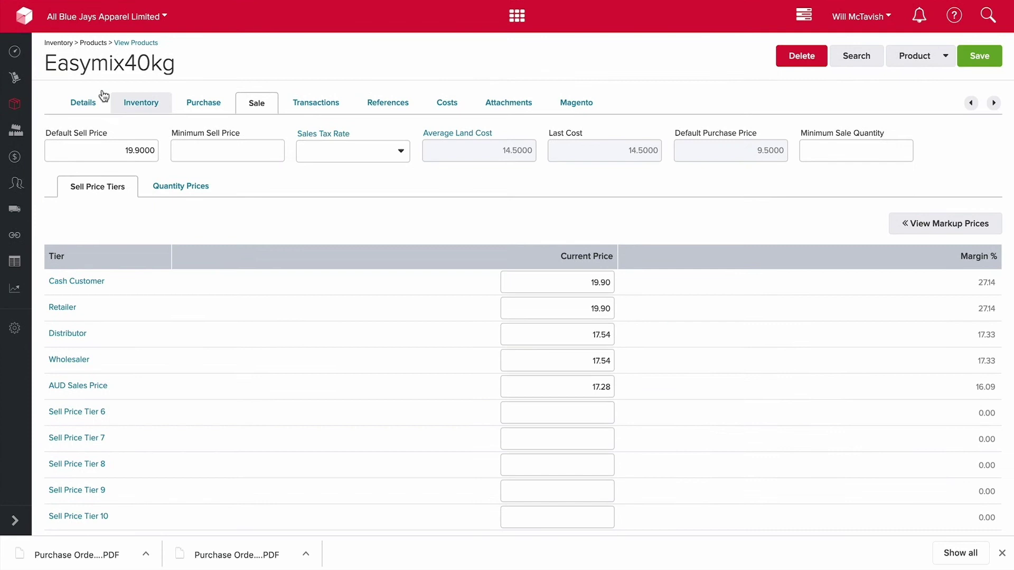
# - Read Easymix40kg's 20 units and 320.00 stock value, then its 16.0000 average landed cost
pyautogui.click(82, 103)
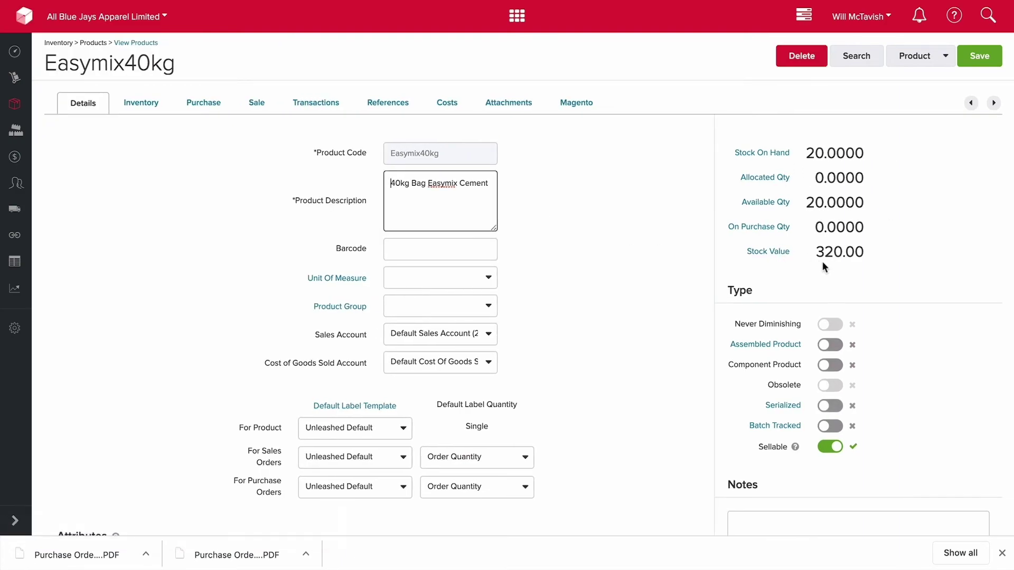
pyautogui.click(261, 108)
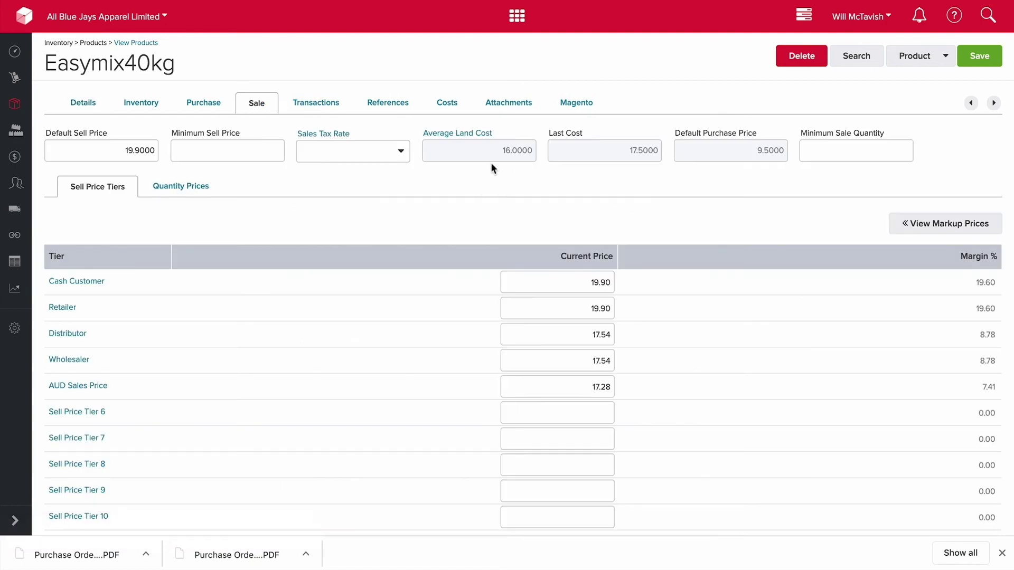